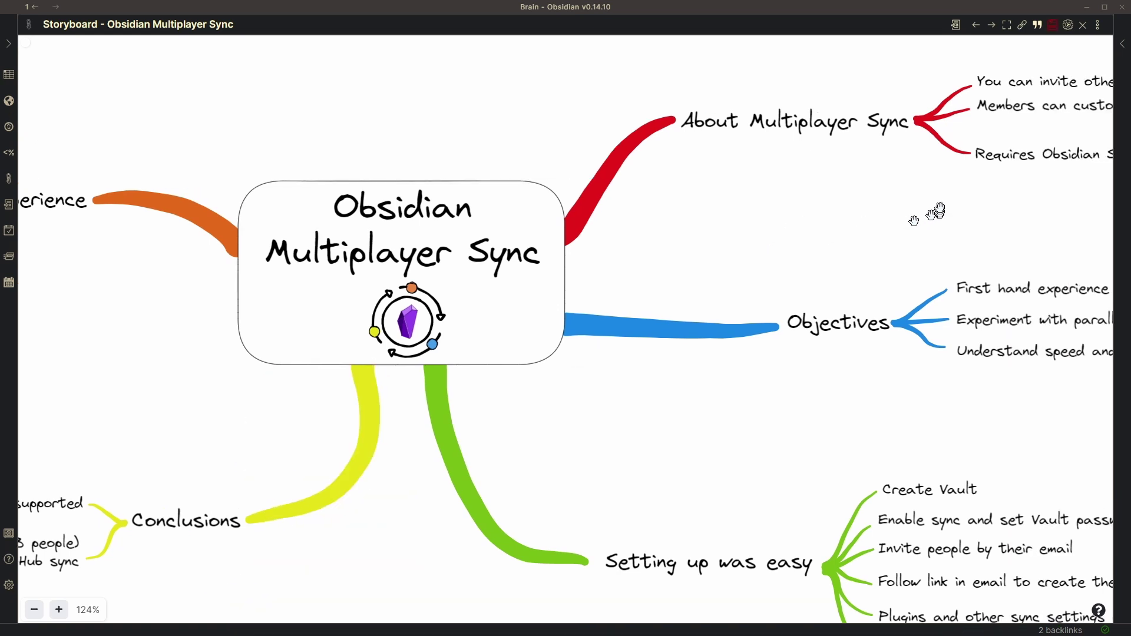
Pan the mind map to reveal the About Multiplayer Sync and Objectives branches and their sub-points.
{"action": "left_click_drag", "start_coordinate": [930, 214], "coordinate": [381, 341]}
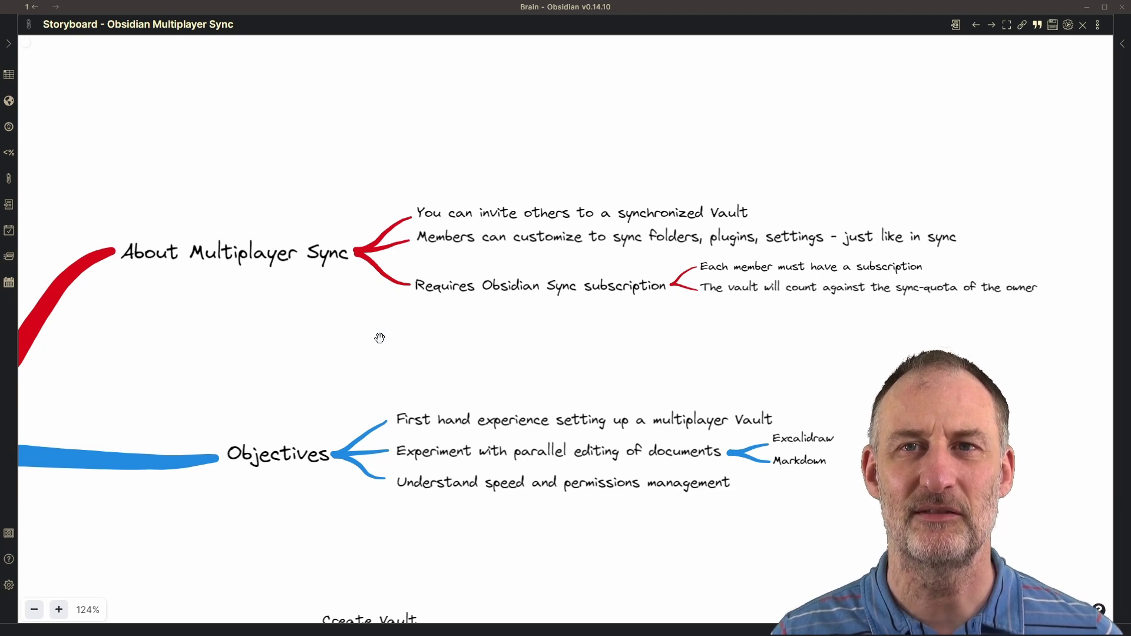
Pan the storyboard canvas toward the green Setting up was easy branch, then back toward the title card.
{"action": "scroll", "coordinate": [380, 337], "scroll_direction": "right", "scroll_amount": 5}
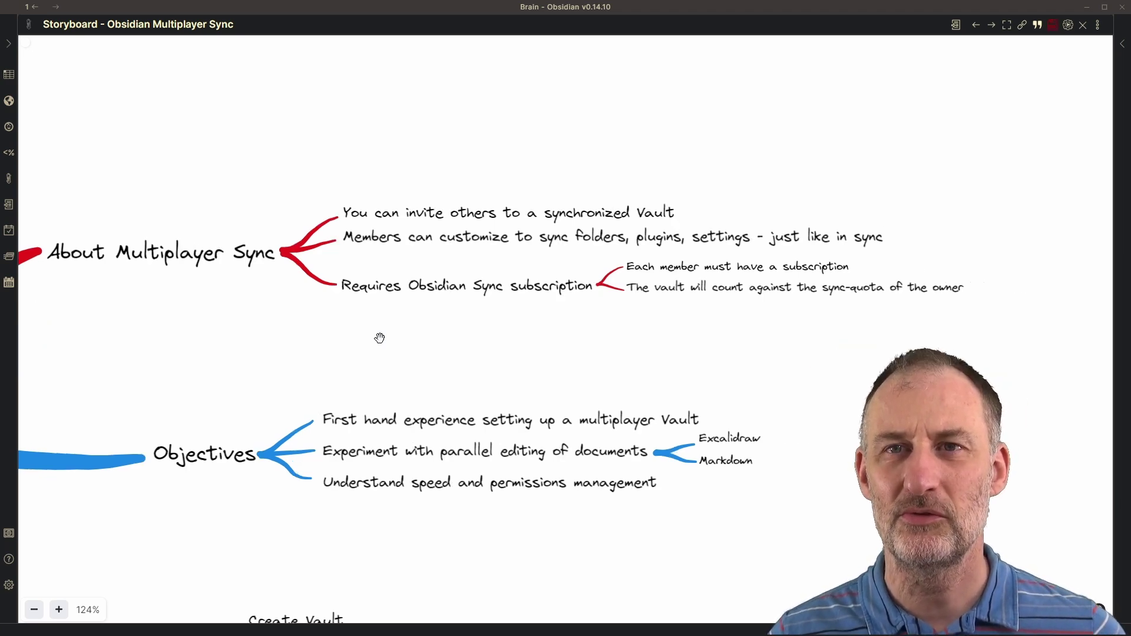
{"action": "scroll", "coordinate": [397, 326], "scroll_direction": "down", "scroll_amount": 6}
{"action": "left_click_drag", "start_coordinate": [451, 302], "coordinate": [785, 228]}
Create a new local vault named SyncTest in a chosen folder and dismiss the Live Preview announcement.
{"action": "scroll", "coordinate": [785, 228], "scroll_direction": "left", "scroll_amount": 10}
{"action": "scroll", "coordinate": [786, 228], "scroll_direction": "up", "scroll_amount": 5}
{"action": "left_click", "coordinate": [8, 533]}
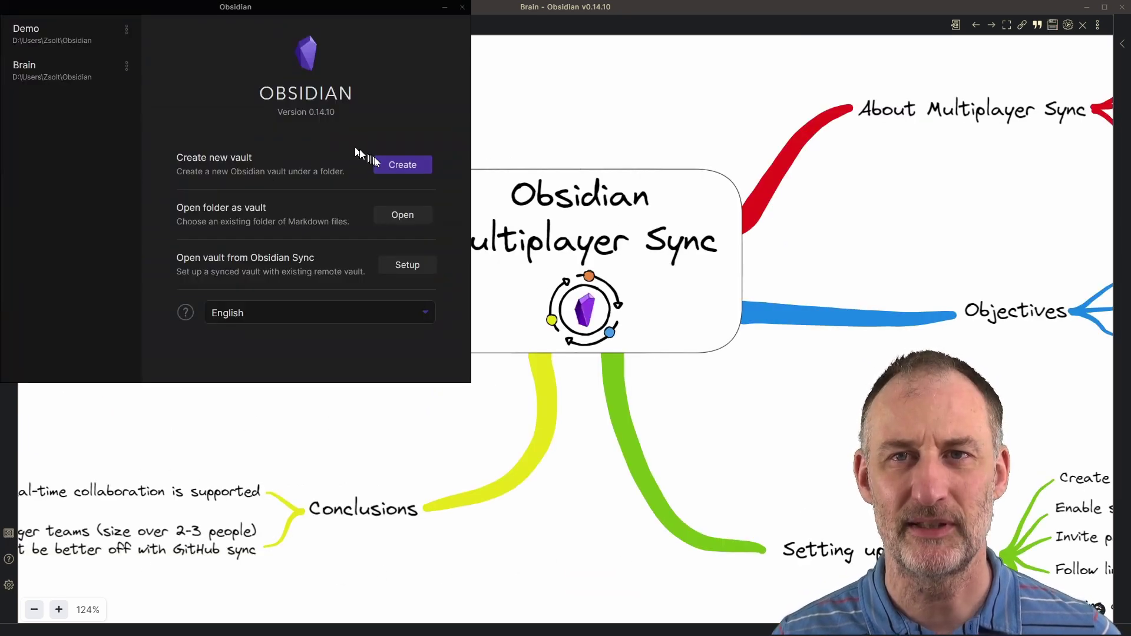
{"action": "left_click", "coordinate": [398, 161]}
{"action": "type", "text": "SyncTest"}
{"action": "left_click", "coordinate": [403, 228]}
{"action": "left_click", "coordinate": [791, 610]}
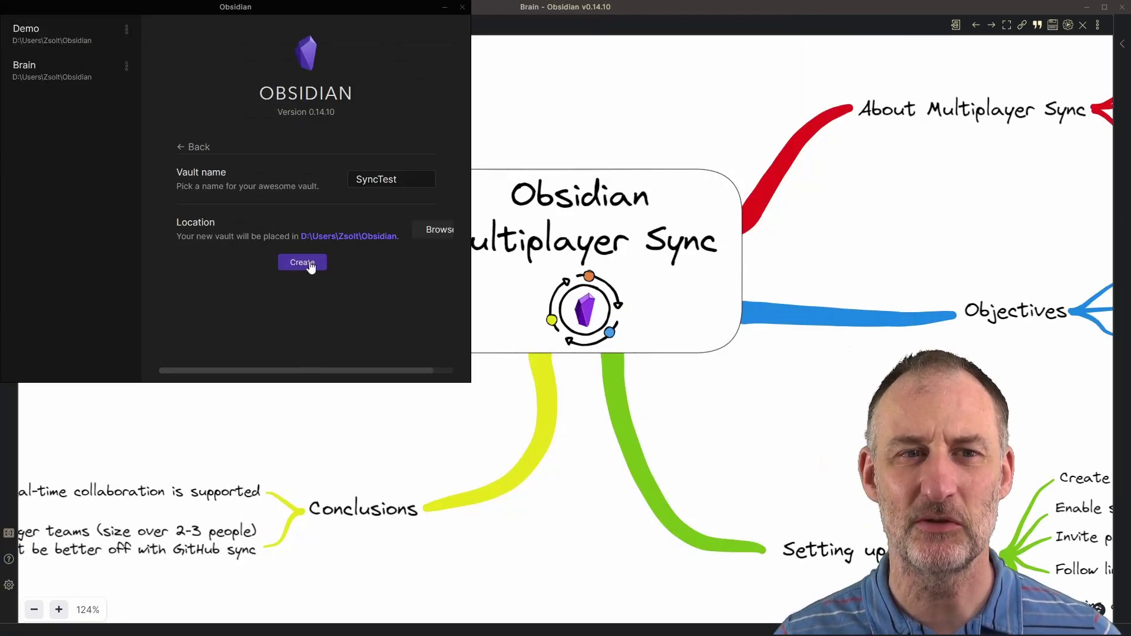
{"action": "left_click", "coordinate": [310, 262]}
{"action": "left_click", "coordinate": [651, 500]}
Enable the Sync core plugin in the SyncTest vault's settings and open its options.
{"action": "left_click", "coordinate": [9, 585]}
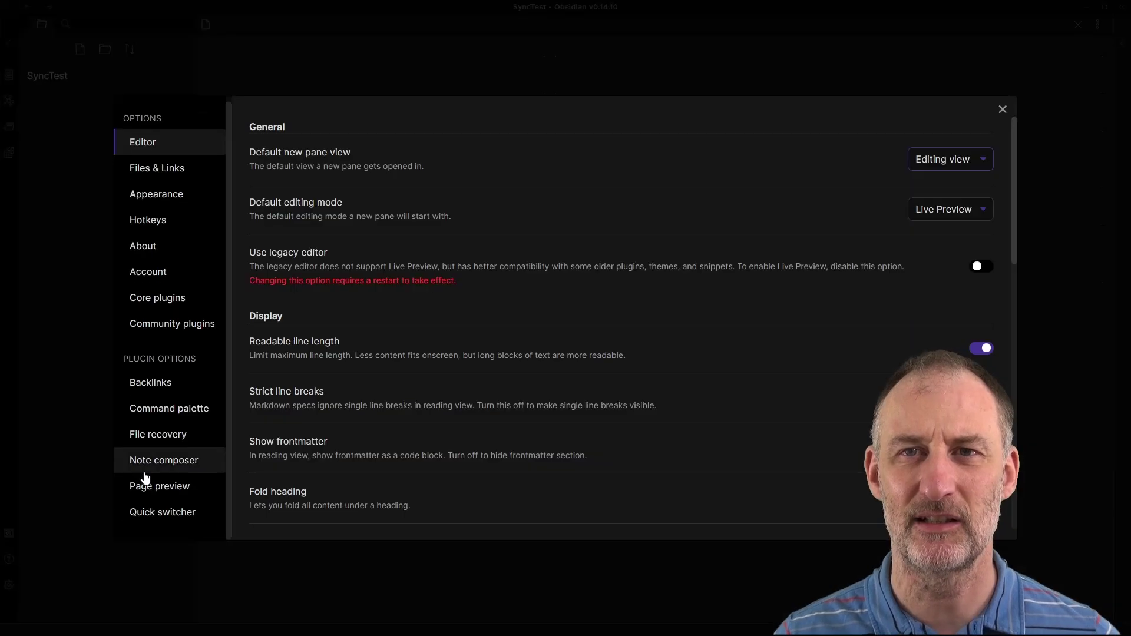
{"action": "left_click", "coordinate": [158, 297]}
{"action": "left_click", "coordinate": [981, 482]}
{"action": "left_click", "coordinate": [140, 535]}
Create a new remote Sync vault named SyncTest protected by an encryption password.
{"action": "left_click", "coordinate": [968, 135]}
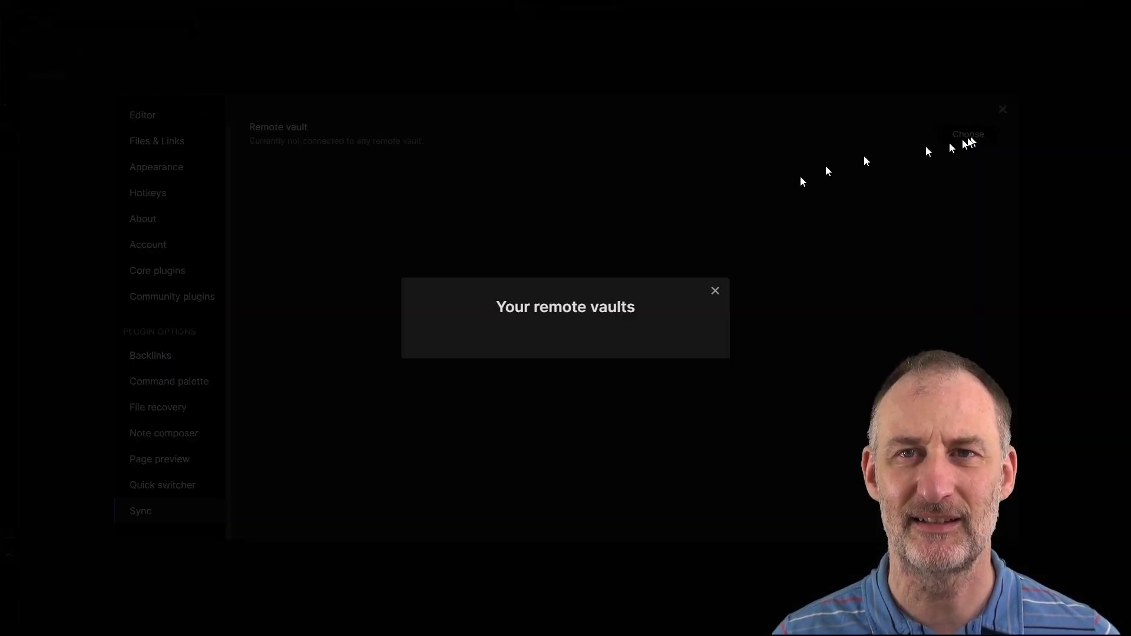
{"action": "left_click", "coordinate": [560, 372]}
{"action": "type", "text": "SyncTest"}
{"action": "key", "text": "Tab"}
{"action": "type", "text": "•••••••••••"}
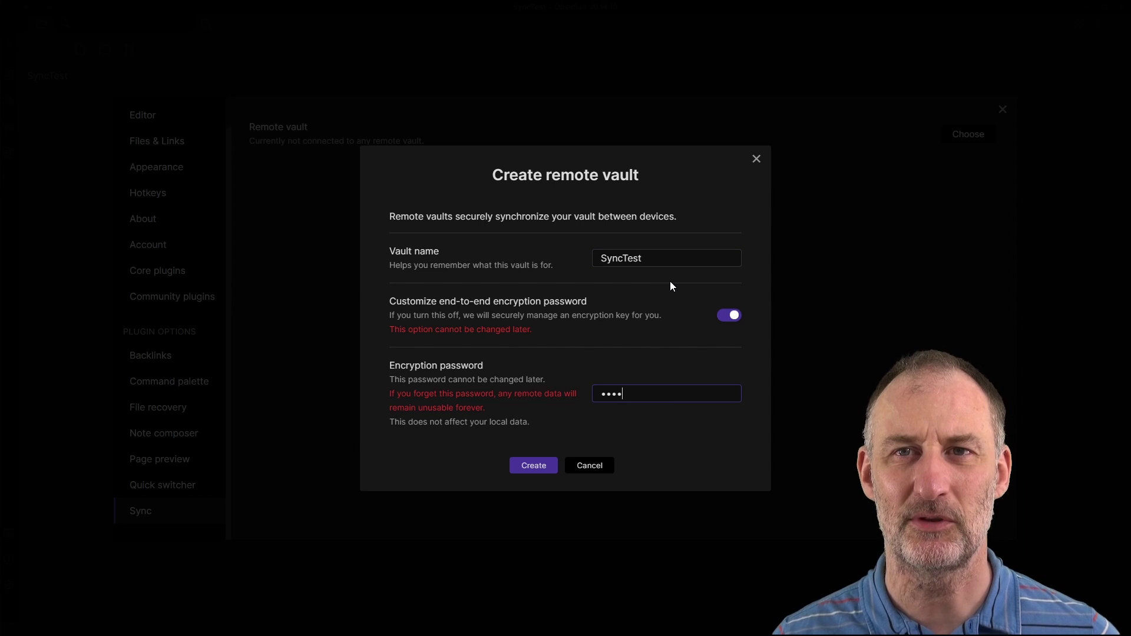
{"action": "left_click", "coordinate": [533, 465]}
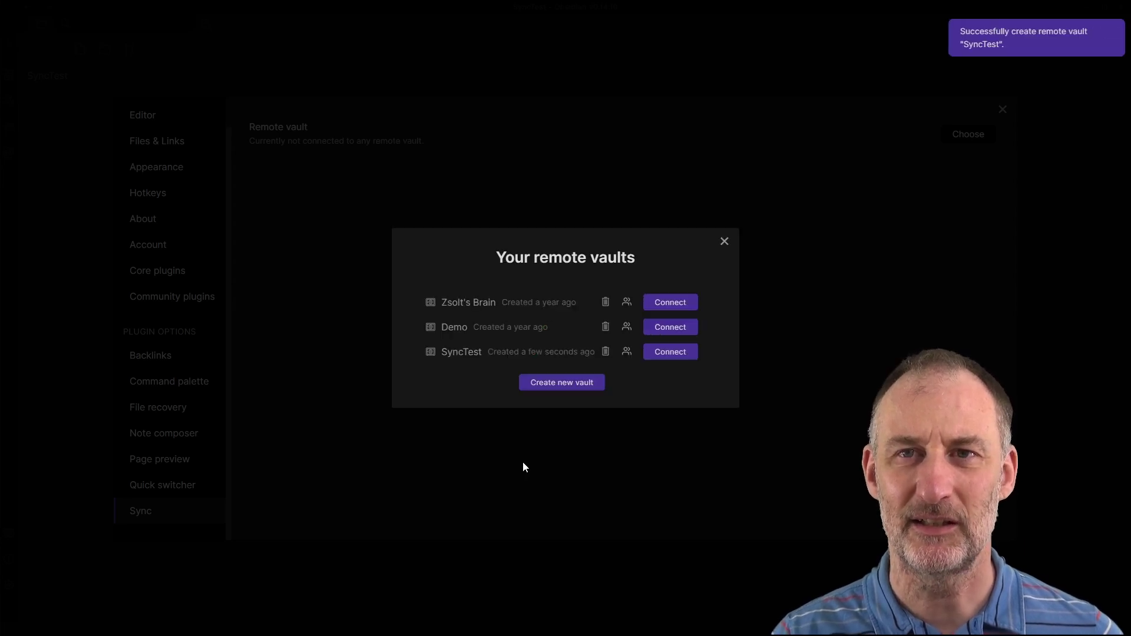
Share the SyncTest remote vault by inviting a collaborator's e-mail address.
{"action": "left_click", "coordinate": [622, 352]}
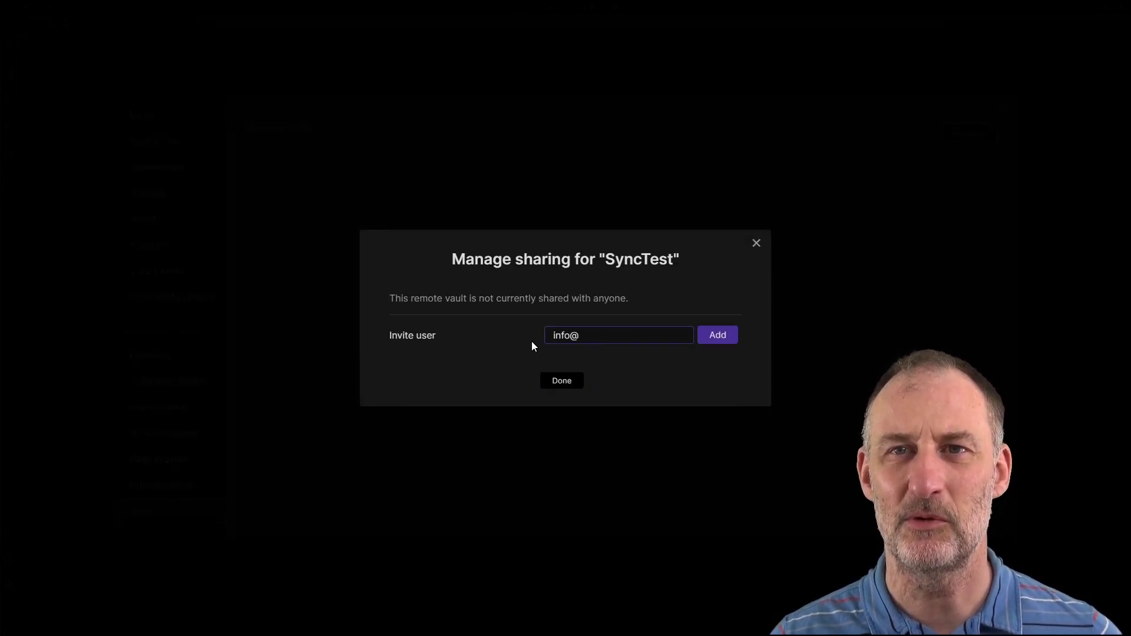
{"action": "left_click", "coordinate": [719, 336]}
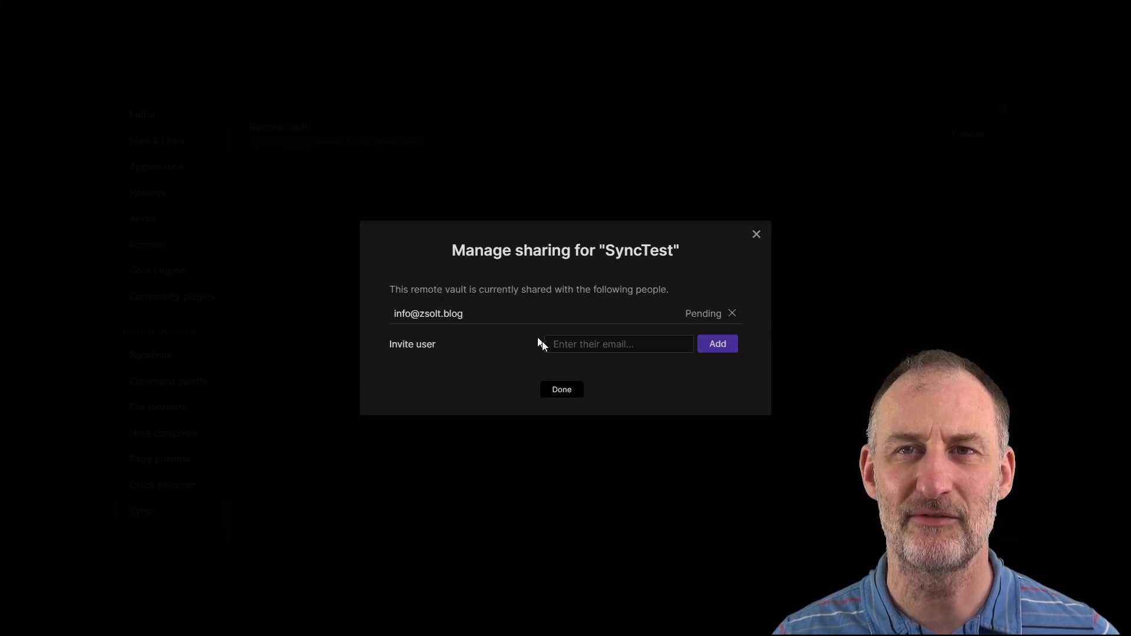
{"action": "left_click", "coordinate": [559, 390]}
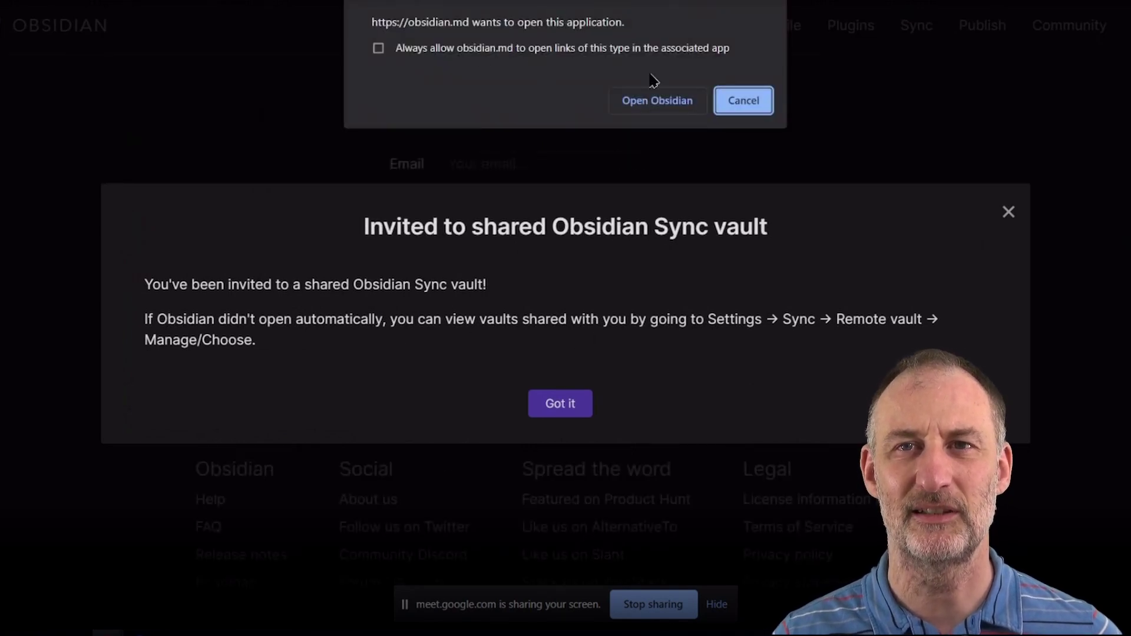
Allow the browser to launch the Obsidian app from the shared-vault invitation page.
{"action": "left_click", "coordinate": [661, 105]}
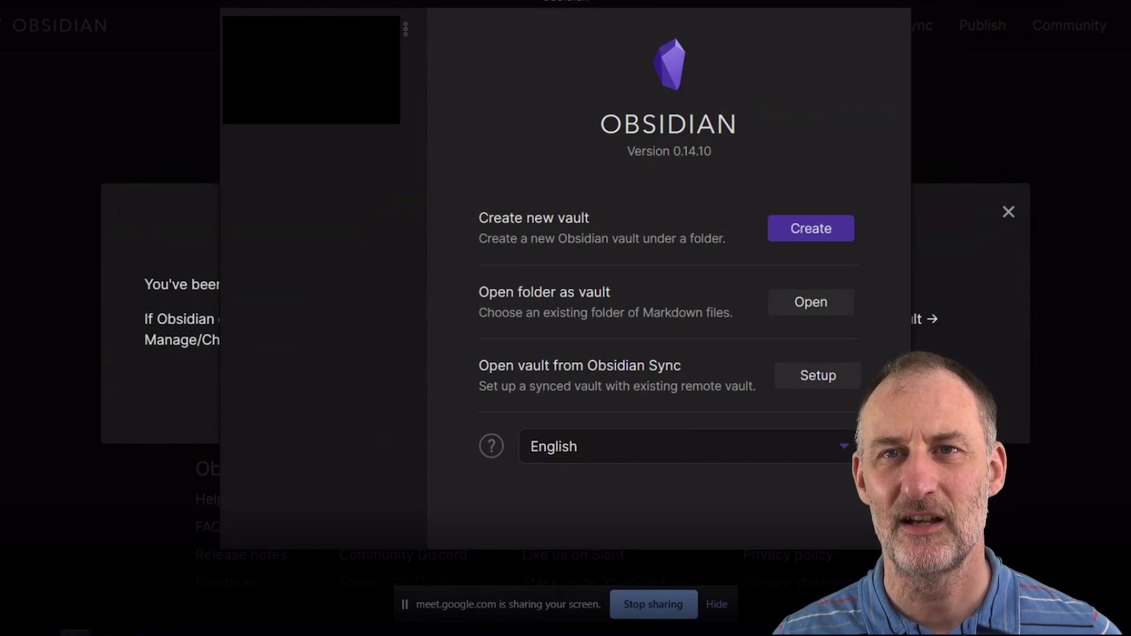
Create a new local vault named Test, storing it in the test2 folder.
{"action": "left_click", "coordinate": [796, 234]}
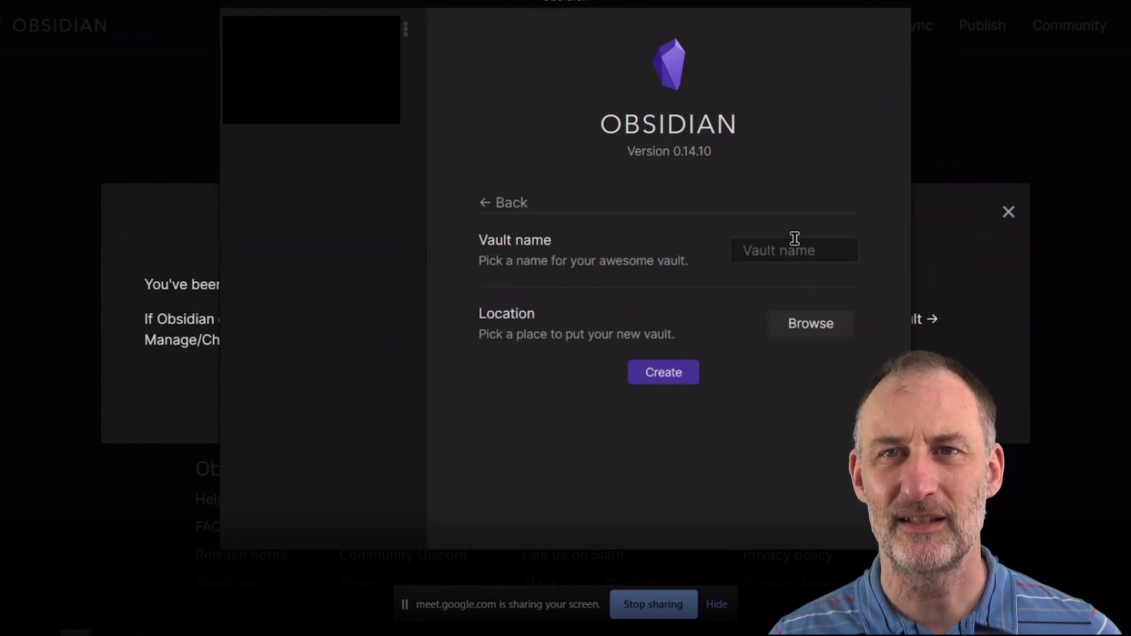
{"action": "left_click", "coordinate": [788, 250]}
{"action": "type", "text": "Test"}
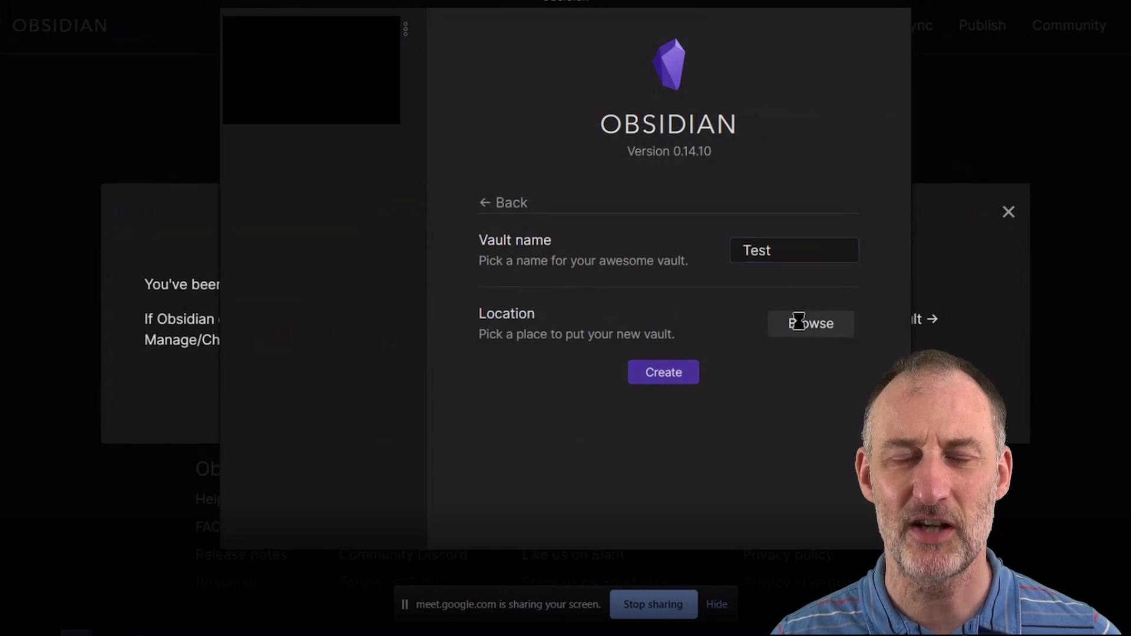
{"action": "left_click", "coordinate": [798, 322]}
{"action": "type", "text": "test2"}
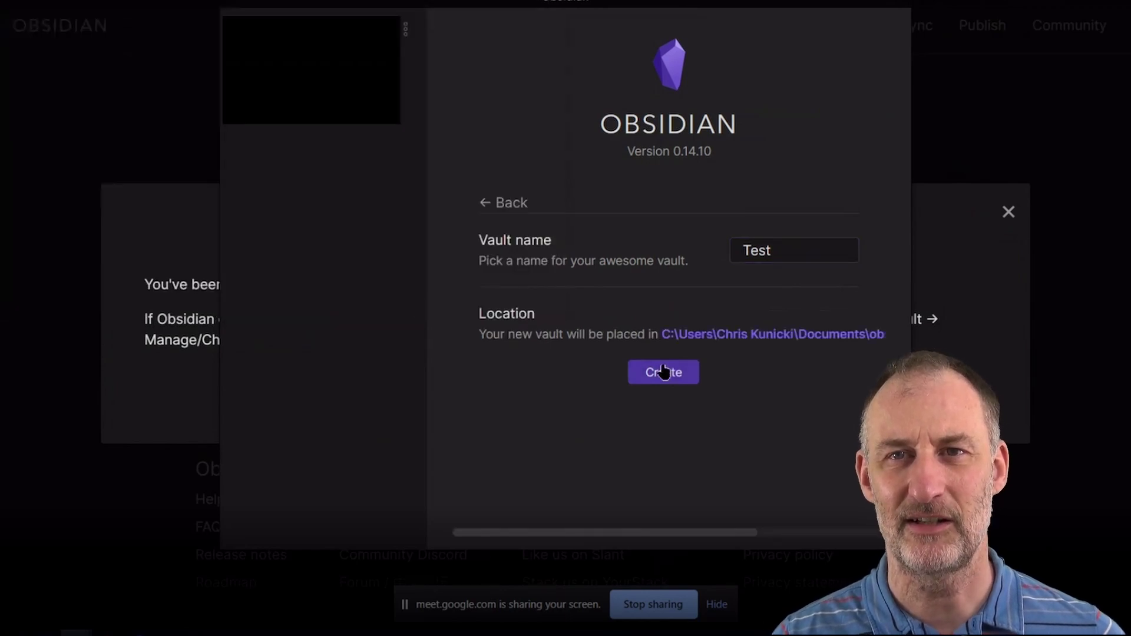
{"action": "left_click", "coordinate": [664, 372]}
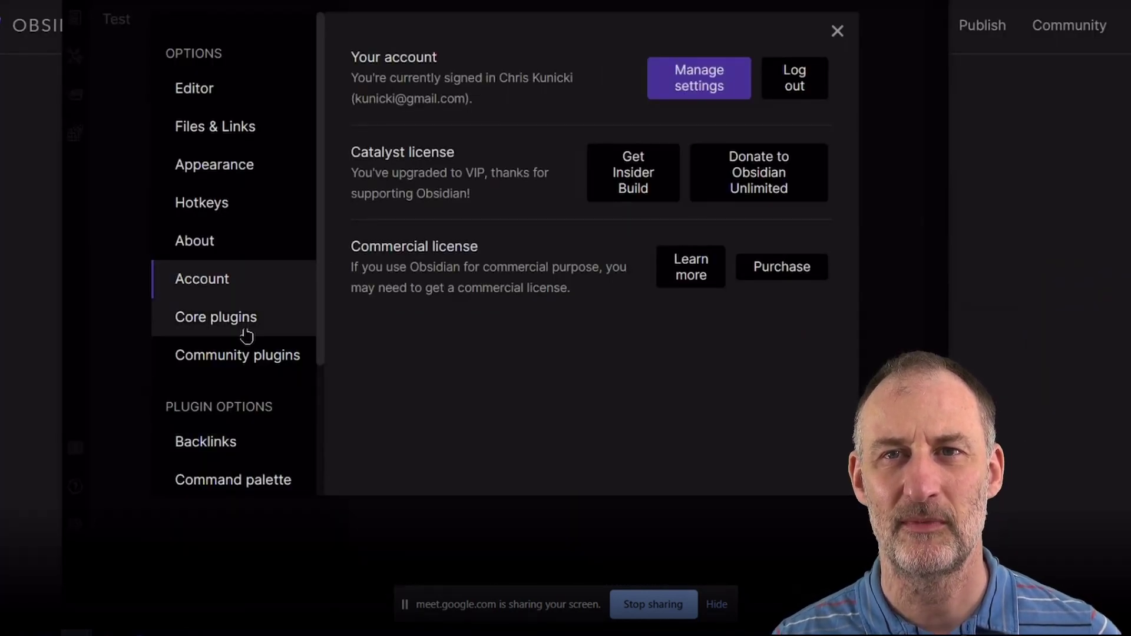
Turn on the Sync core plugin in the Test vault and open its settings.
{"action": "left_click", "coordinate": [246, 322]}
{"action": "scroll", "coordinate": [550, 301], "scroll_direction": "down", "scroll_amount": 10}
{"action": "left_click", "coordinate": [809, 422]}
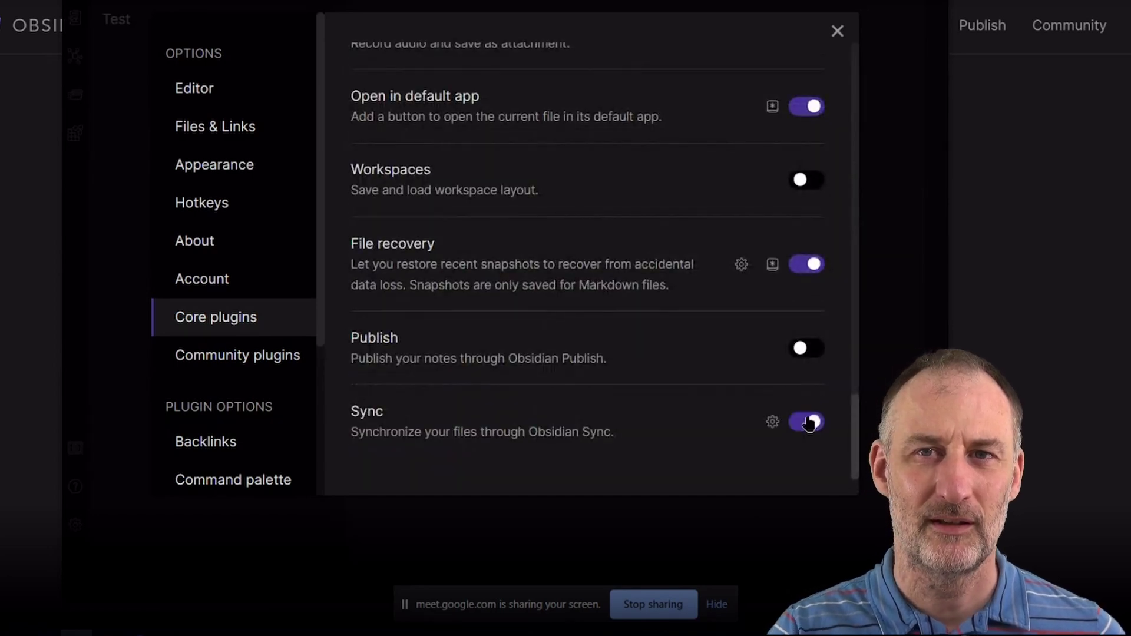
{"action": "left_click", "coordinate": [773, 422]}
Connect Test to the shared Sync Test remote vault using its encryption password, start syncing, and close settings.
{"action": "left_click", "coordinate": [787, 77]}
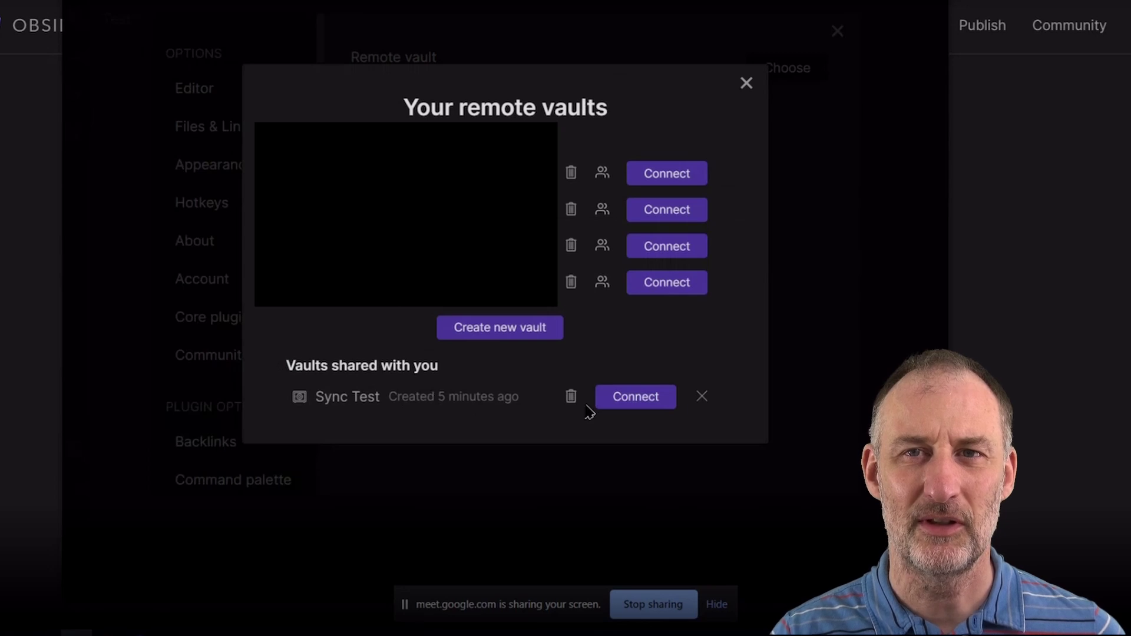
{"action": "left_click", "coordinate": [629, 406]}
{"action": "type", "text": "********"}
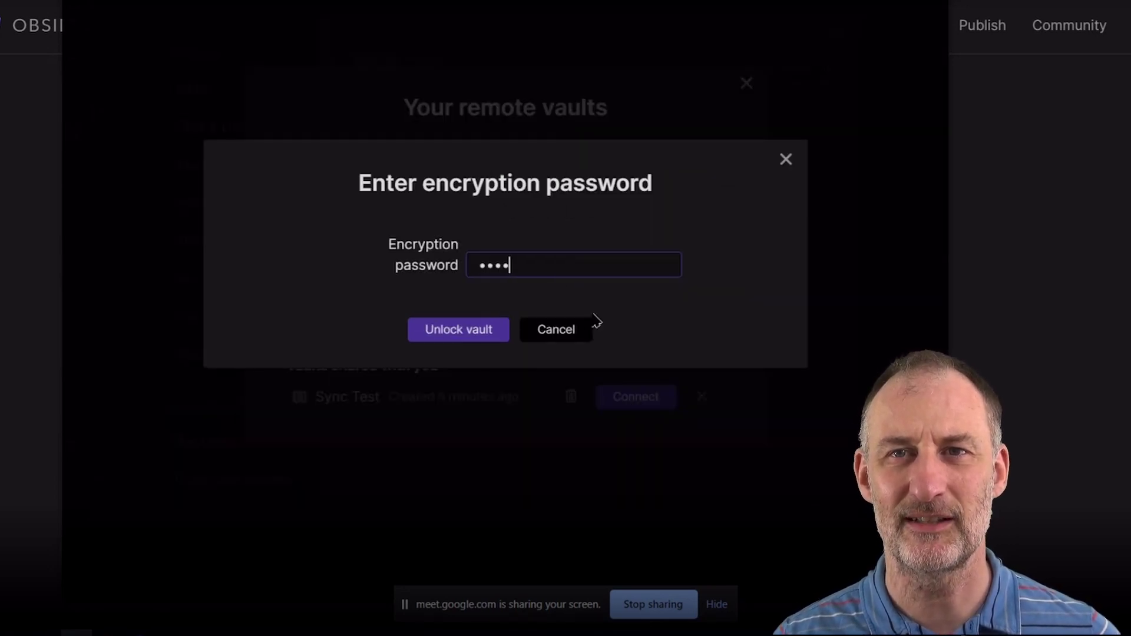
{"action": "type", "text": "***"}
{"action": "left_click", "coordinate": [463, 330]}
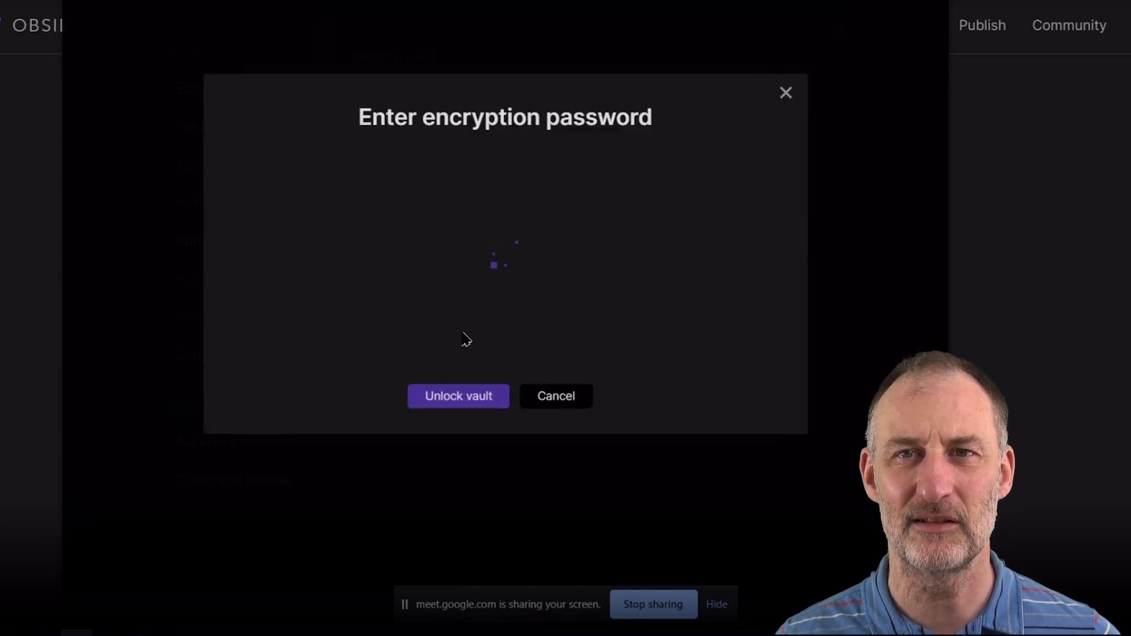
{"action": "left_click", "coordinate": [441, 318]}
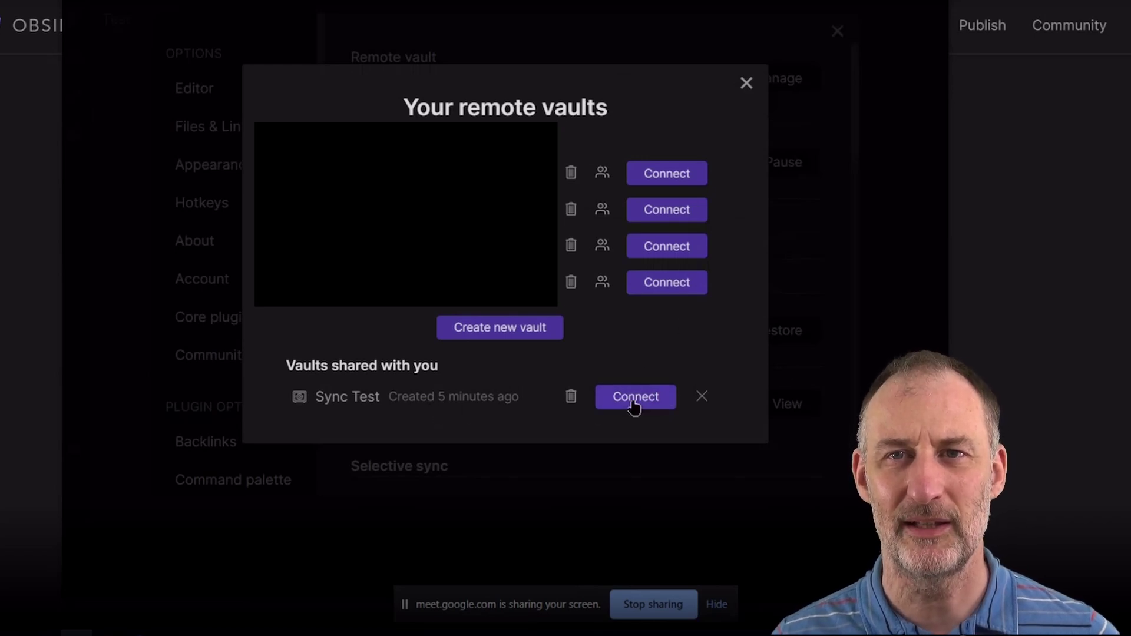
{"action": "left_click", "coordinate": [746, 83]}
{"action": "left_click", "coordinate": [838, 31]}
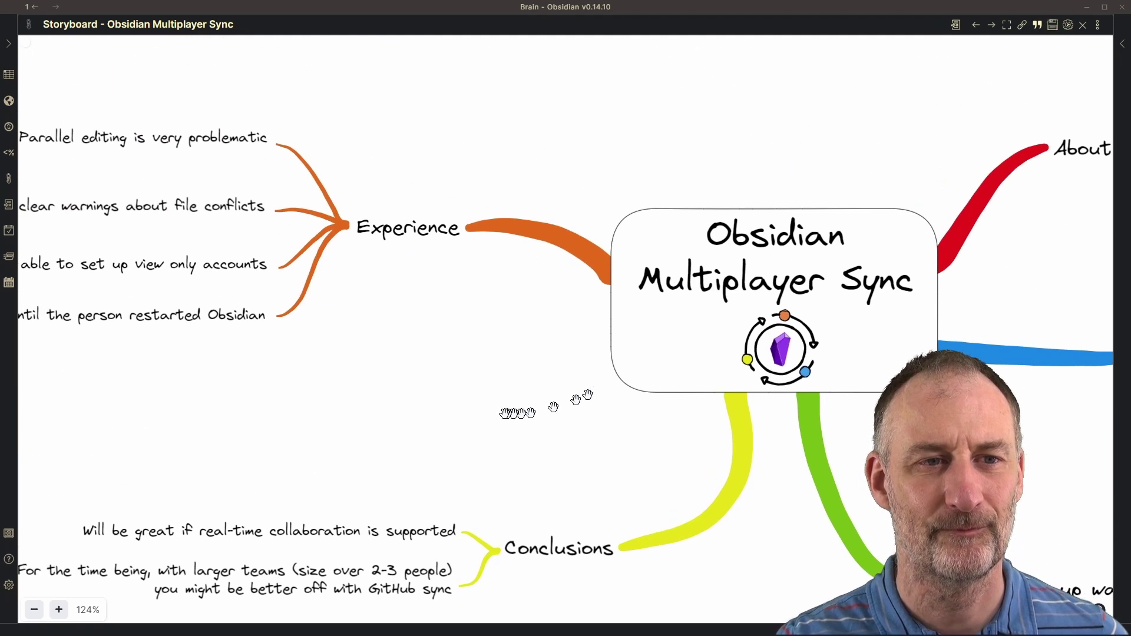
Pan the storyboard over to the Experience branch and its listed sync issues.
{"action": "left_click_drag", "start_coordinate": [543, 399], "coordinate": [1048, 455]}
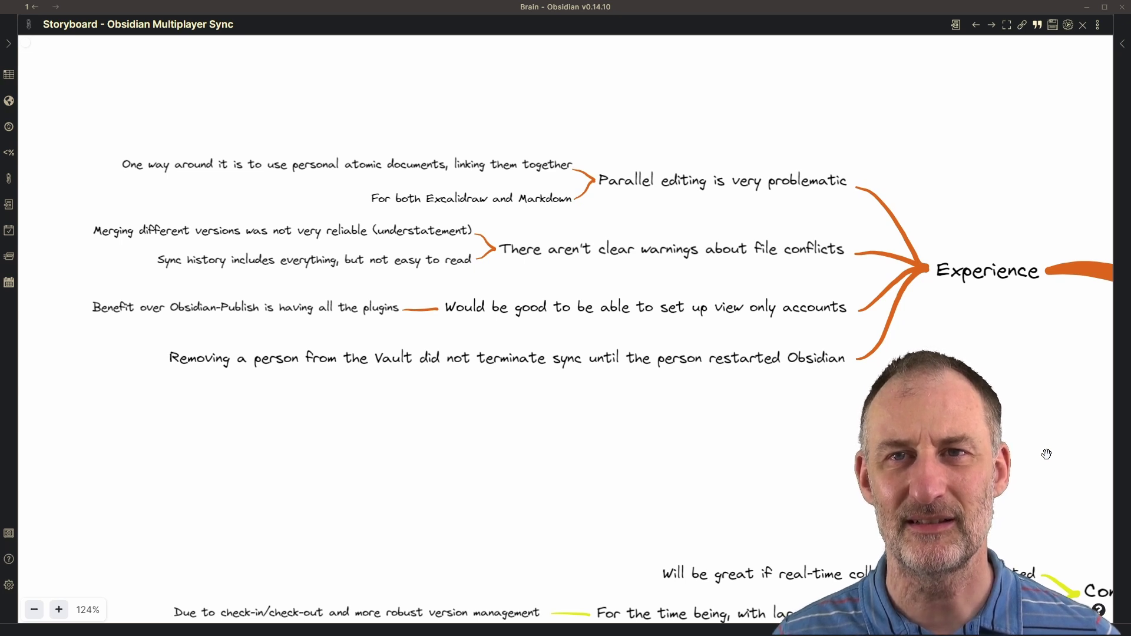
Scroll down the storyboard to show the Conclusions branch below the Experience findings.
{"action": "scroll", "coordinate": [1046, 455], "scroll_direction": "down", "scroll_amount": 4}
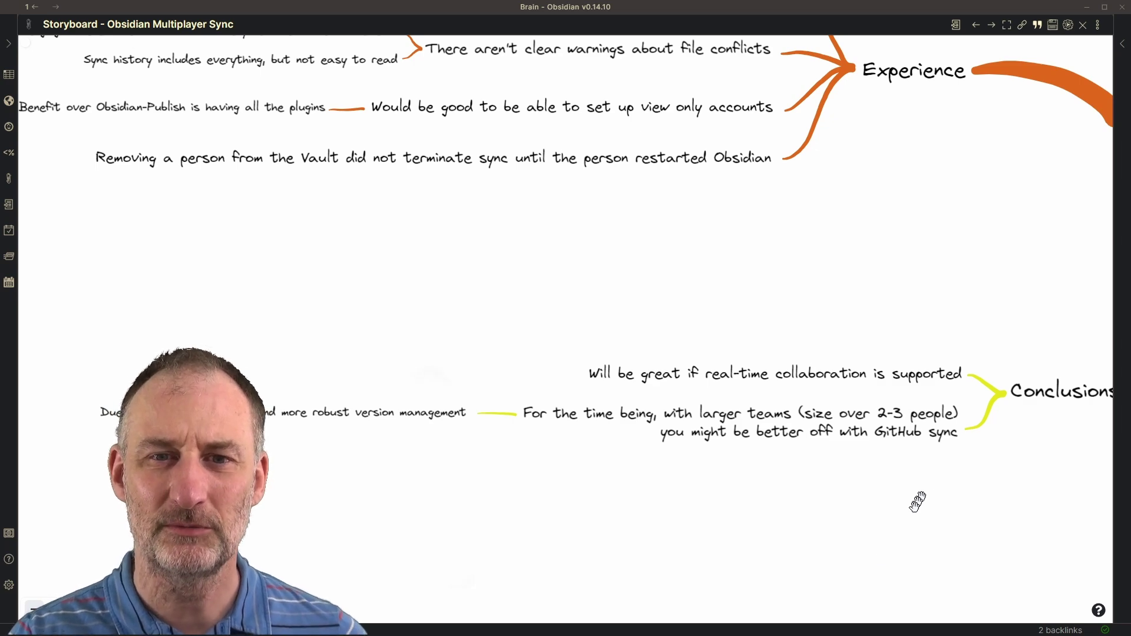
Scroll the canvas to centre the Obsidian Multiplayer Sync title card among its five branches.
{"action": "scroll", "coordinate": [904, 475], "scroll_direction": "right", "scroll_amount": 10}
{"action": "scroll", "coordinate": [904, 475], "scroll_direction": "up", "scroll_amount": 2}
{"action": "scroll", "coordinate": [250, 367], "scroll_direction": "up", "scroll_amount": 3}
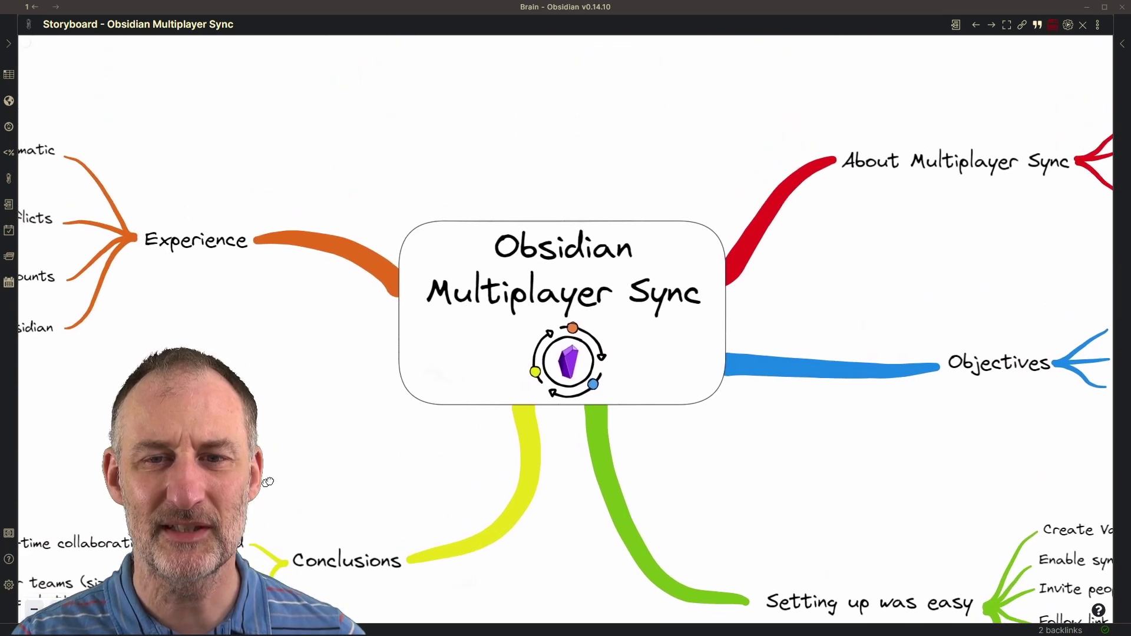
{"action": "scroll", "coordinate": [260, 475], "scroll_direction": "down", "scroll_amount": 2}
{"action": "scroll", "coordinate": [260, 475], "scroll_direction": "left", "scroll_amount": 1}
{"action": "scroll", "coordinate": [271, 437], "scroll_direction": "up", "scroll_amount": 1}
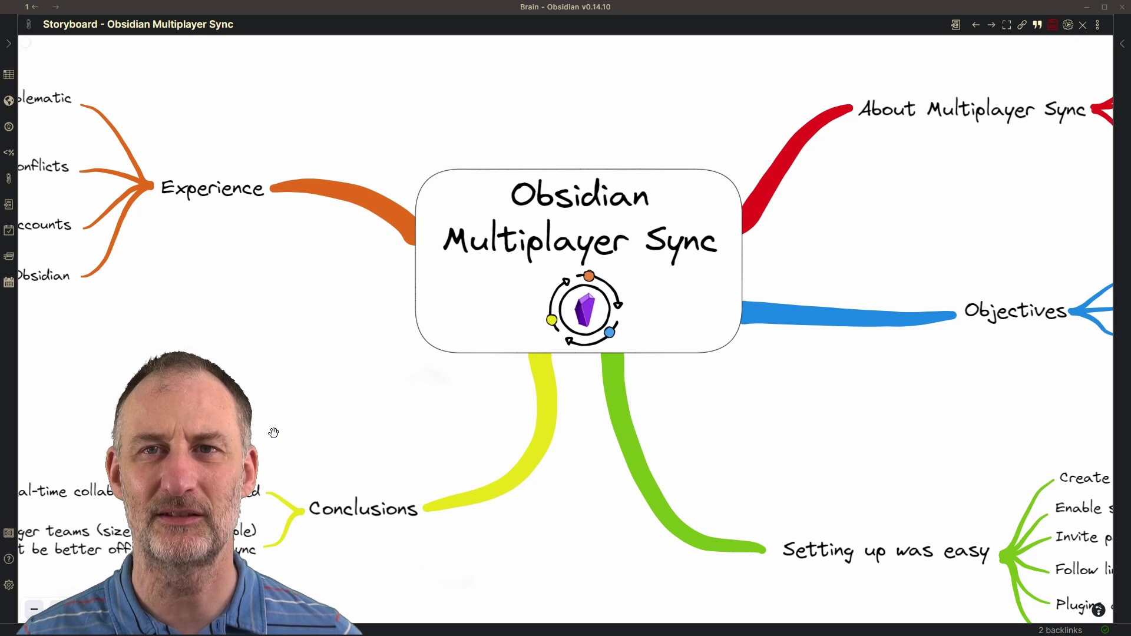